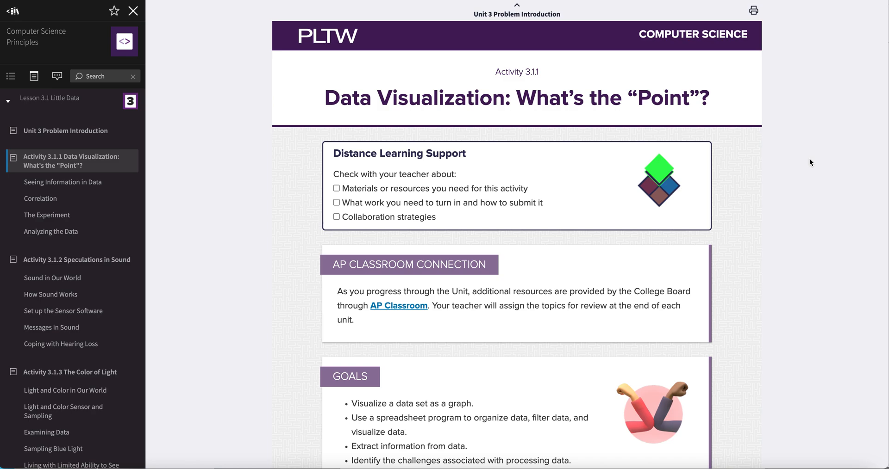
- Read through the activity's introduction, experiment description and the list of what went wrong with the trials
scroll(810, 162, down, 6)
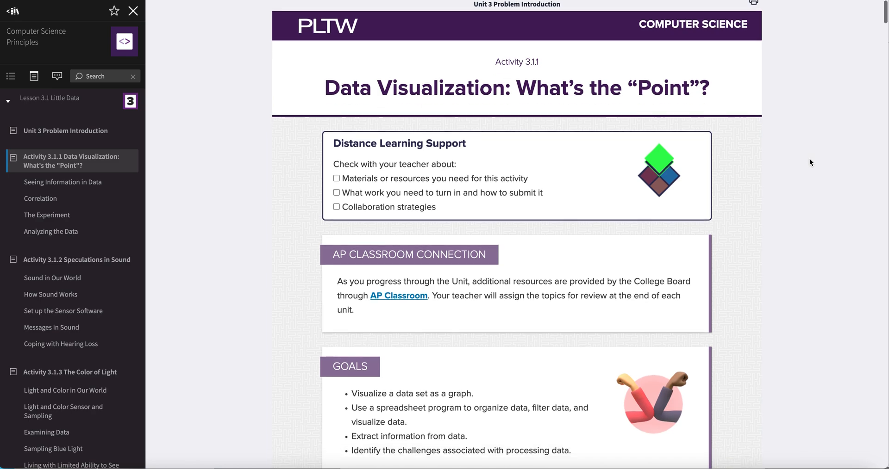
scroll(810, 162, down, 5)
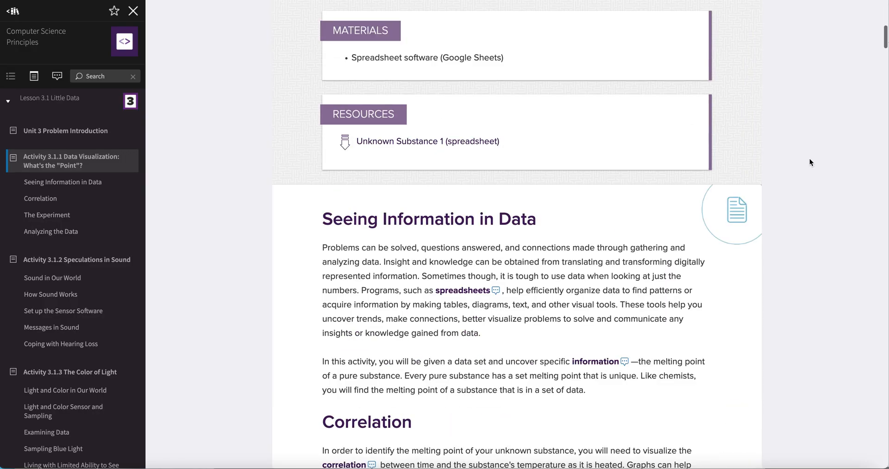
scroll(810, 162, down, 6)
scroll(810, 160, down, 6)
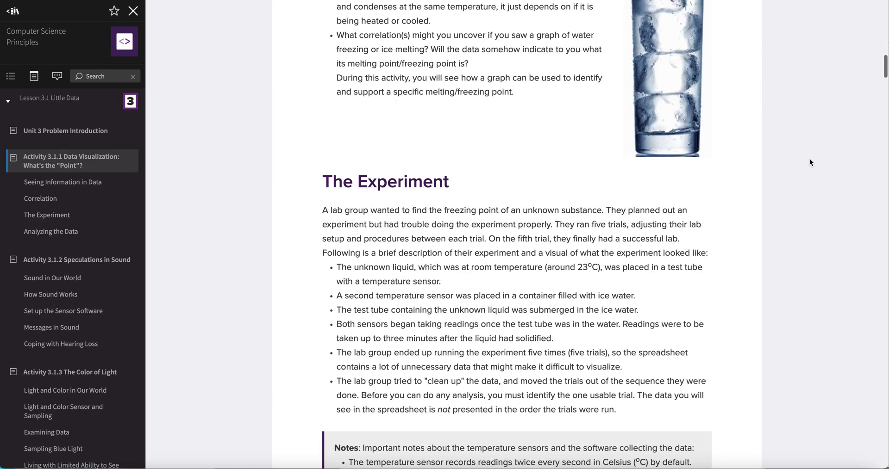
scroll(809, 158, down, 10)
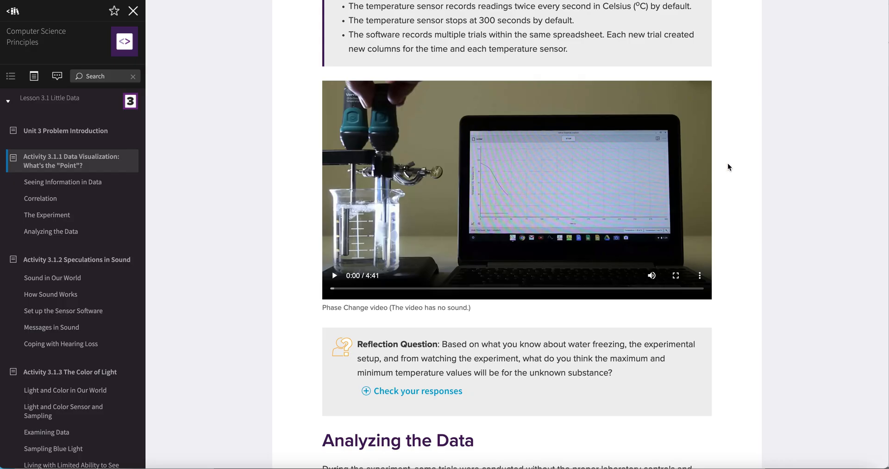
scroll(727, 166, down, 1)
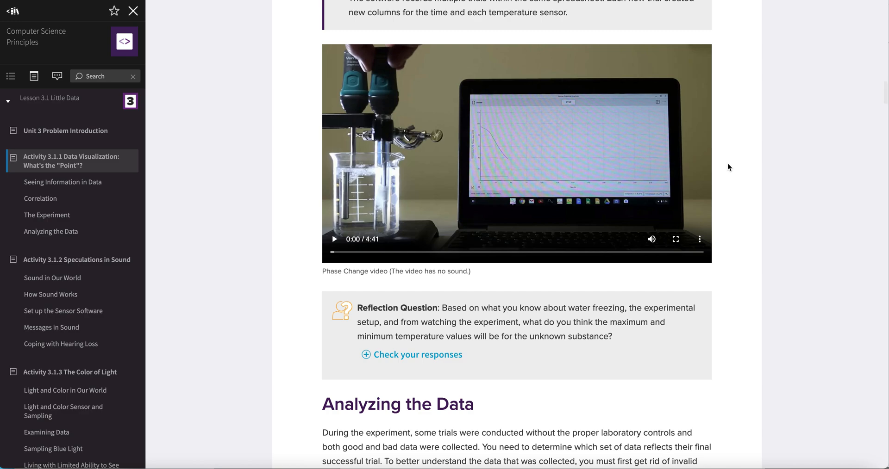
scroll(728, 167, down, 5)
scroll(728, 167, down, 2)
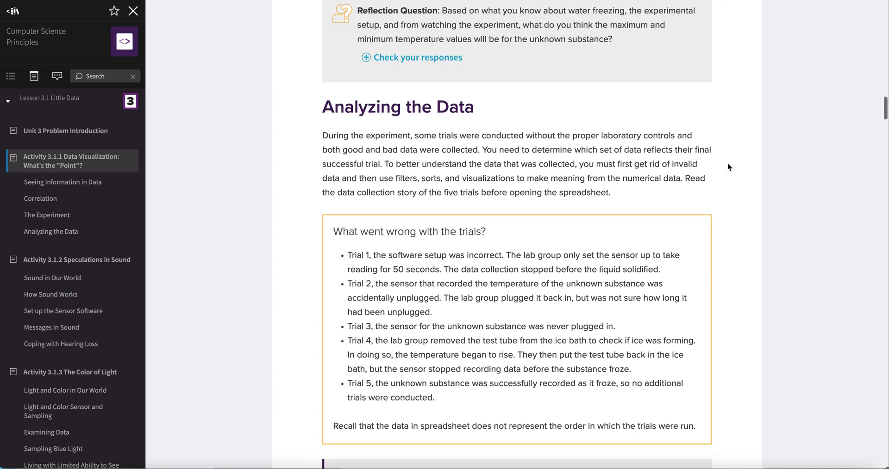
scroll(728, 167, down, 2)
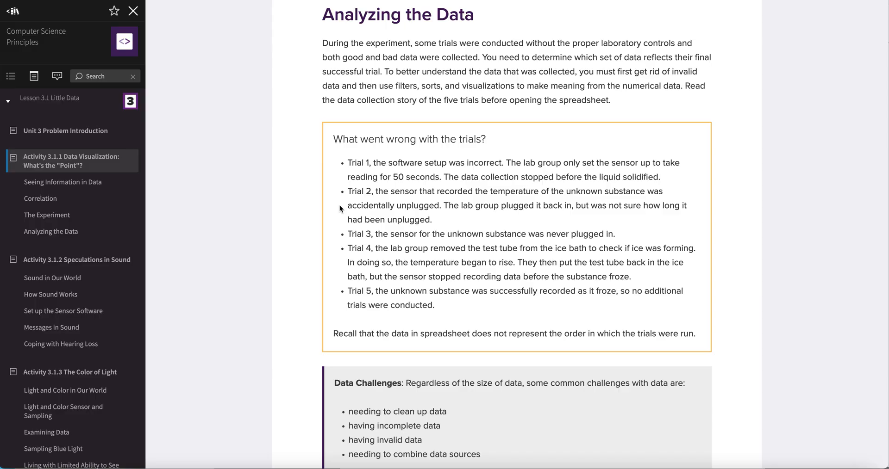
- Select key phrases in the trial notes, such as the unplugged sensor and the Trial 1 and Trial 2 descriptions, to point them out
double_click(413, 206)
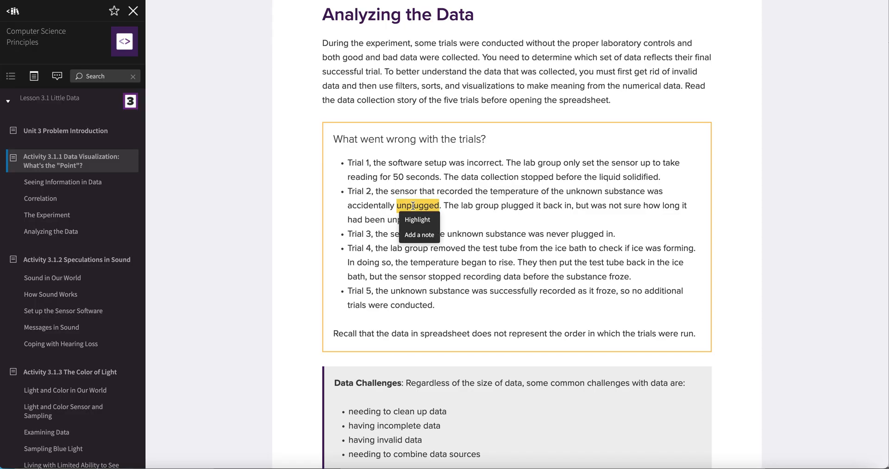
click(479, 217)
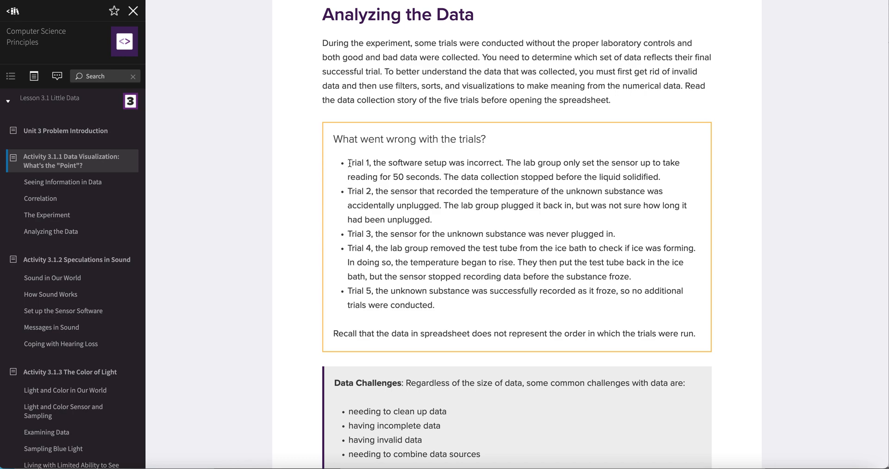
drag(349, 163, 429, 161)
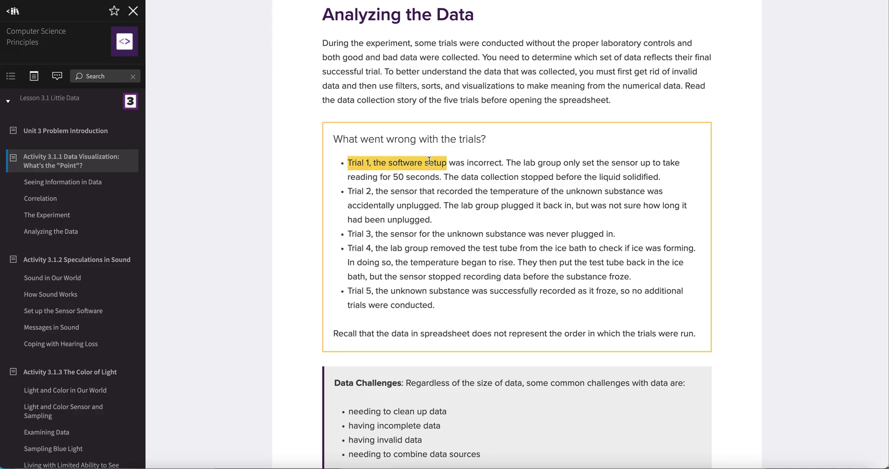
click(440, 204)
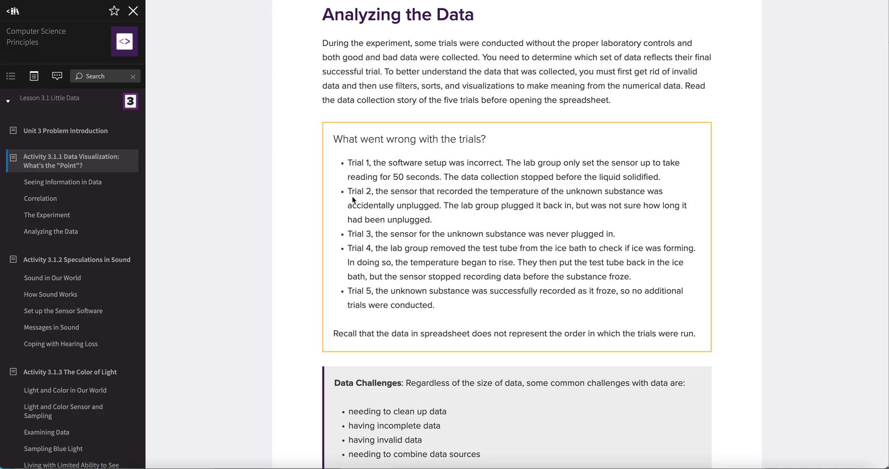
drag(348, 191, 388, 192)
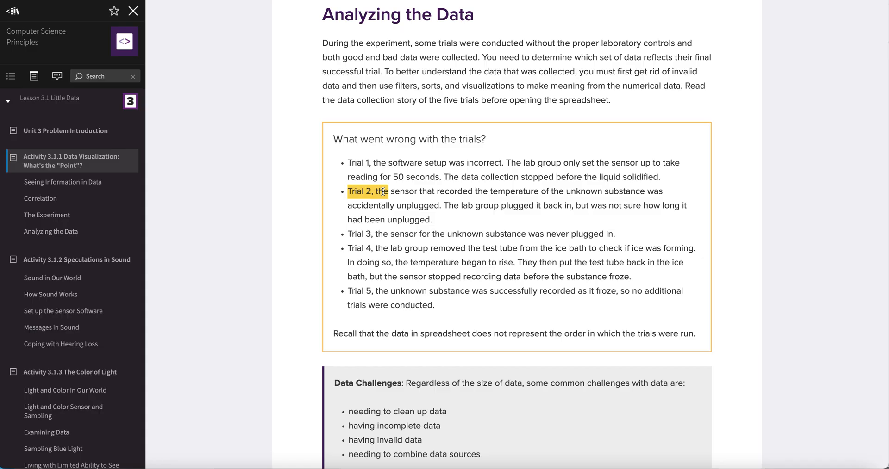
click(414, 193)
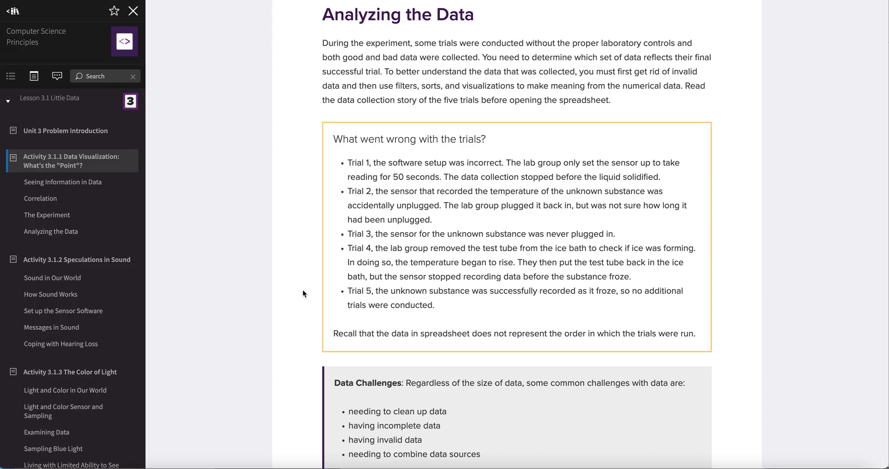
- Read the instructions for accessing the spreadsheet data, making a copy and graphing it
scroll(302, 291, down, 2)
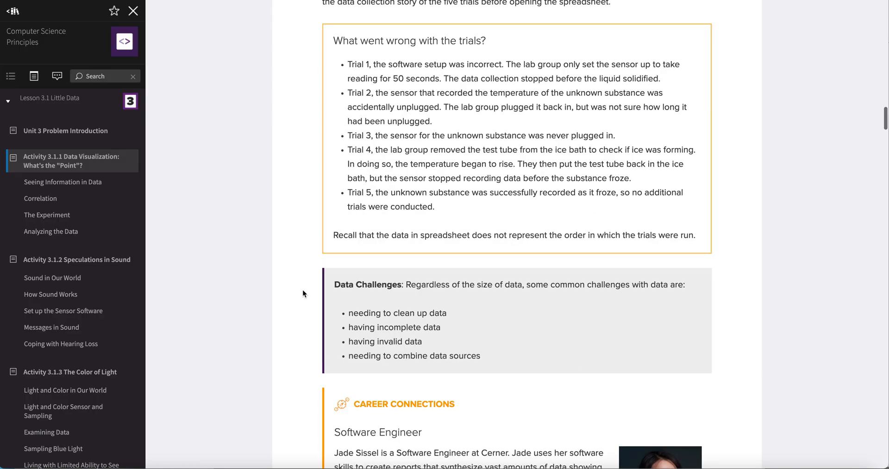
scroll(302, 291, down, 1)
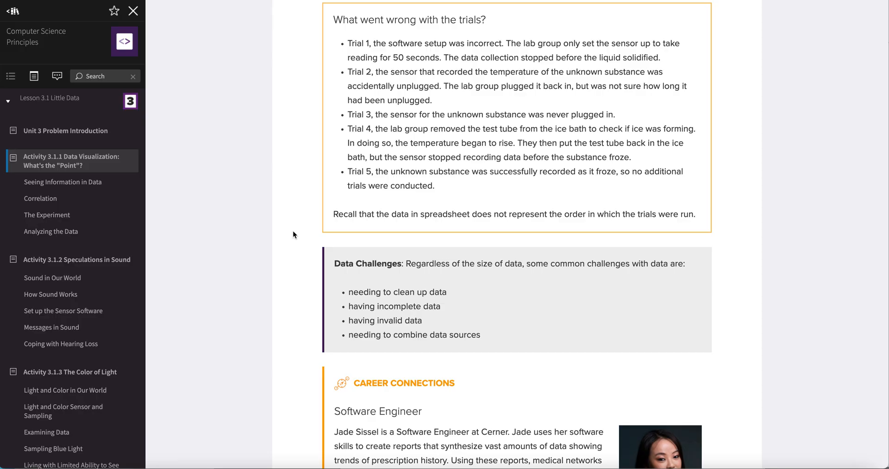
scroll(293, 232, down, 6)
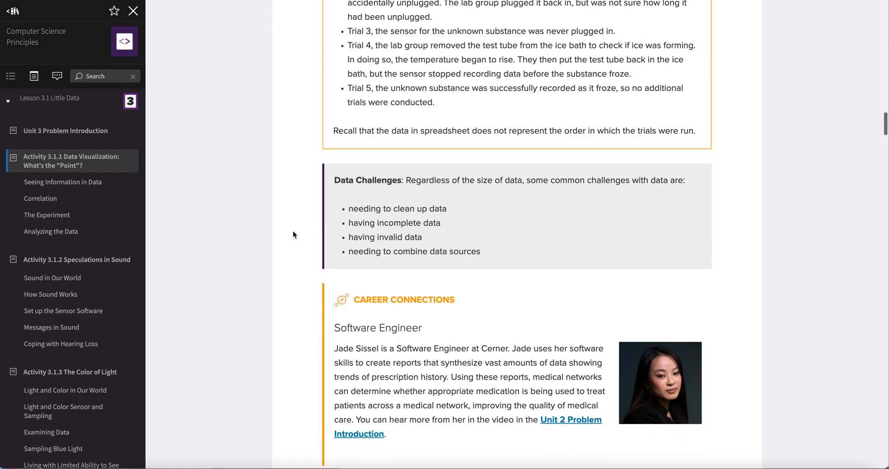
scroll(293, 234, down, 3)
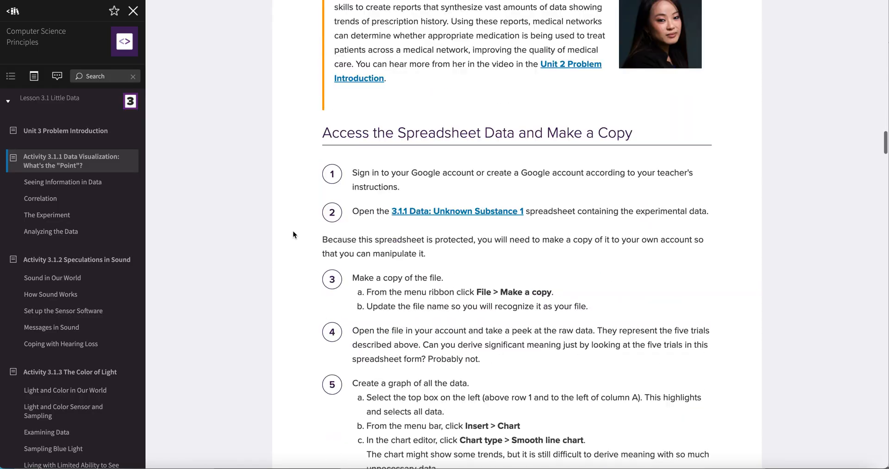
scroll(293, 231, down, 2)
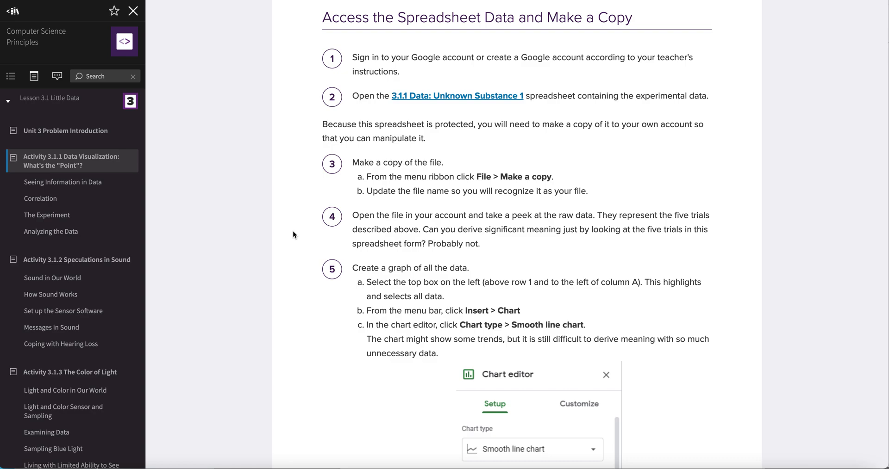
scroll(293, 235, down, 3)
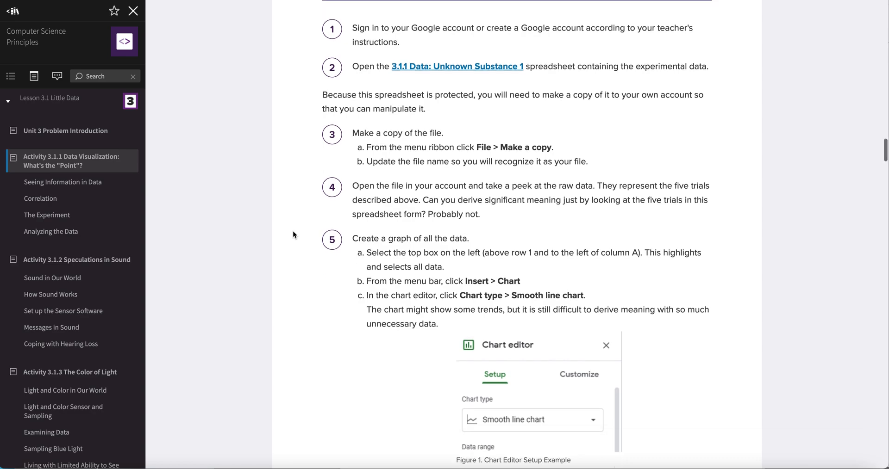
scroll(292, 235, down, 5)
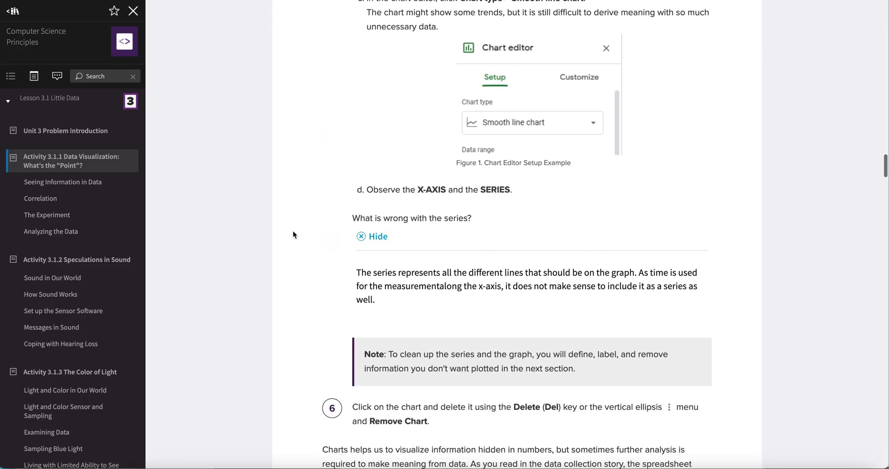
scroll(293, 232, up, 5)
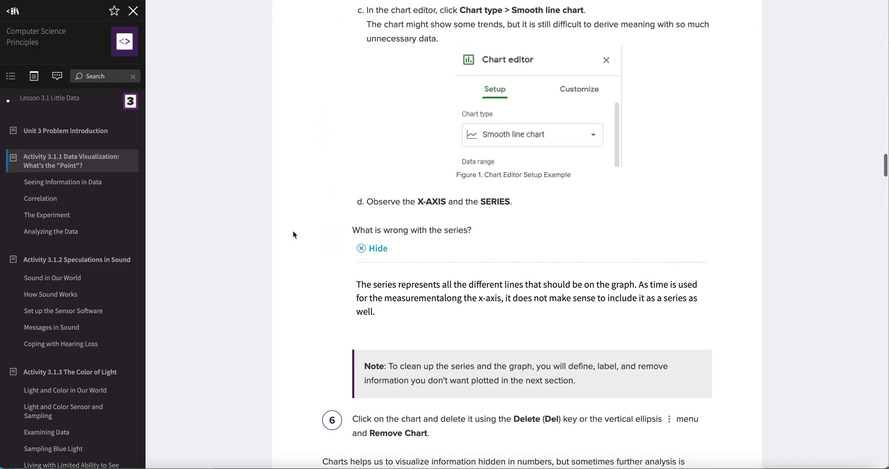
scroll(292, 235, up, 3)
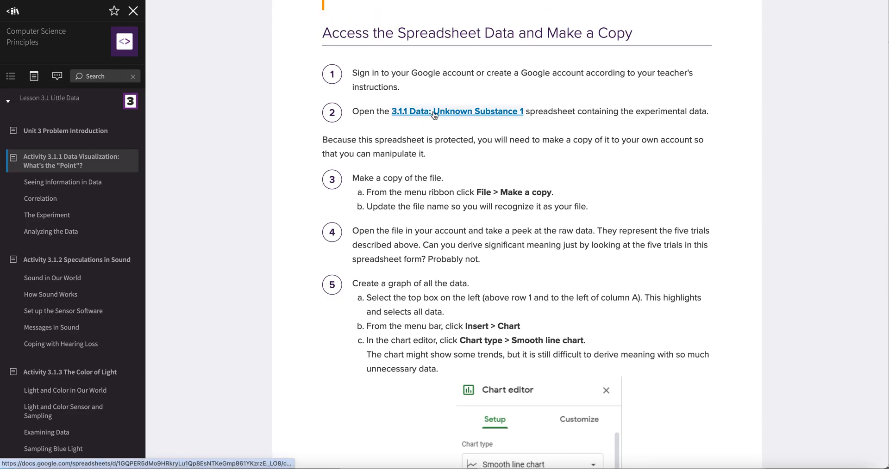
- Open the 3.1.1 Data: Unknown Substance 1 spreadsheet copy and rename it 3.1.1 Mystery Substance followed by the teacher's name
click(497, 115)
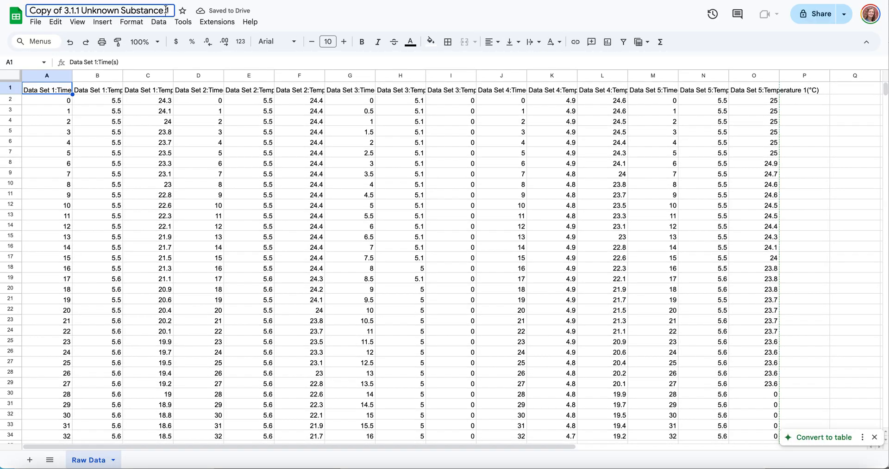
click(139, 10)
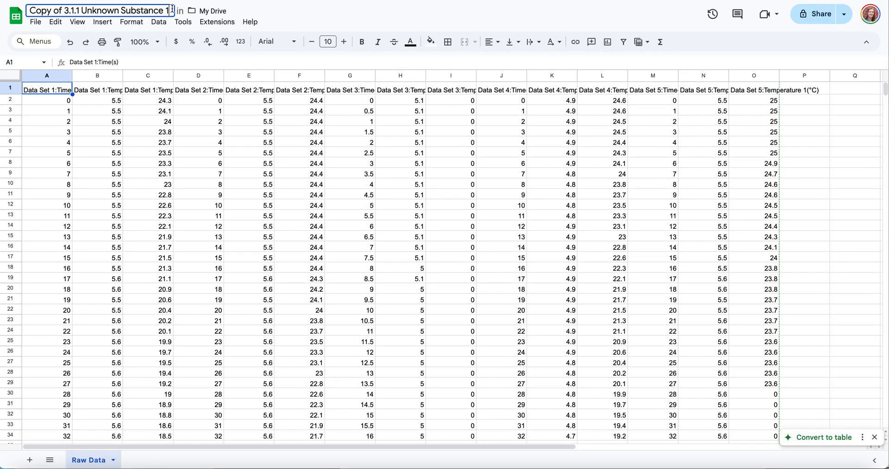
key(BackSpace)
key(BackSpace)
key(BackSpace)
key(BackSpace)
key(BackSpace)
key(BackSpace)
key(BackSpace)
key(BackSpace)
key(BackSpace)
key(BackSpace)
key(BackSpace)
key(BackSpace)
key(BackSpace)
key(BackSpace)
key(BackSpace)
key(BackSpace)
key(BackSpace)
key(BackSpace)
key(BackSpace)
key(BackSpace)
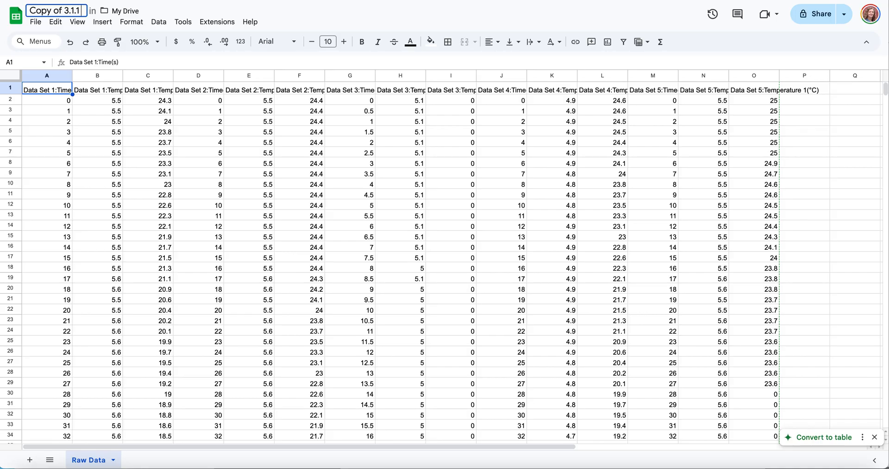
click(65, 13)
click(60, 11)
drag(64, 12, 21, 11)
key(BackSpace)
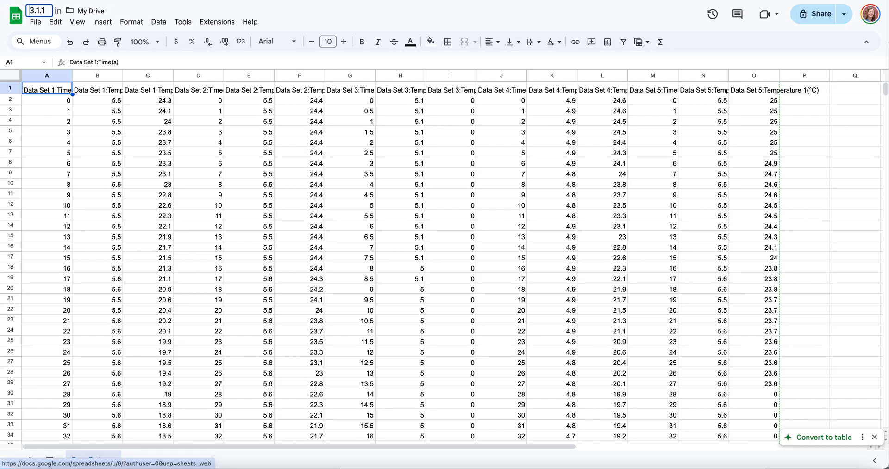
text(Mystery )
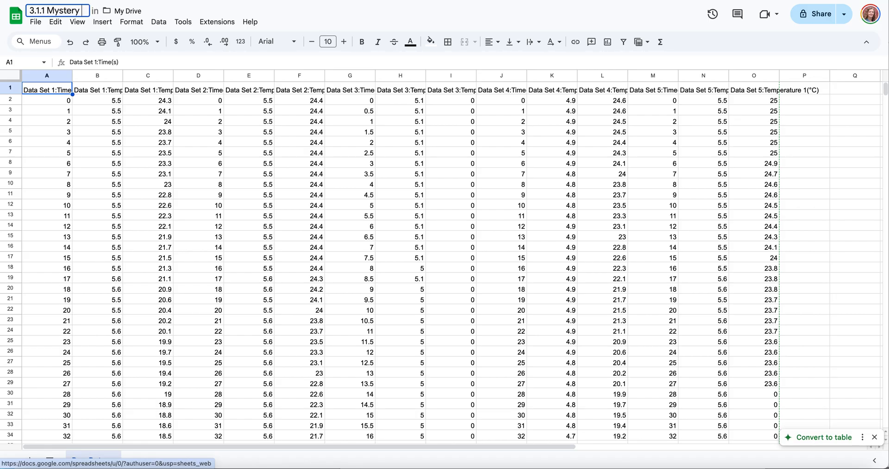
text(Substance - M)
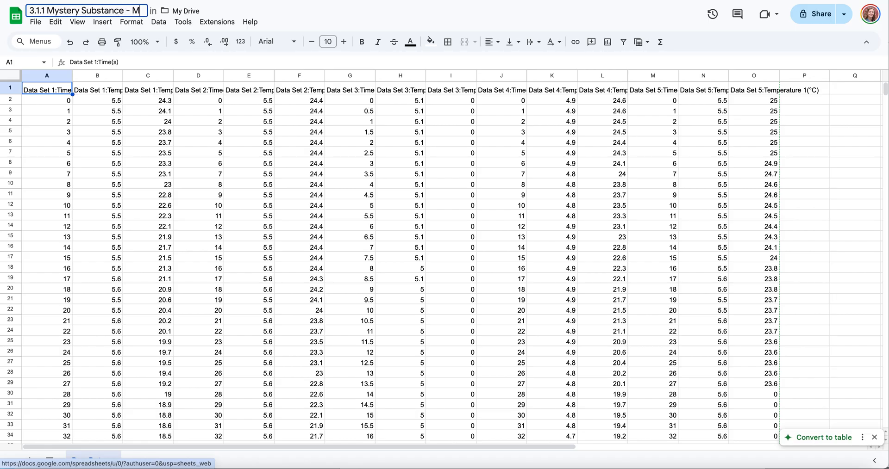
text(rs. Ayala)
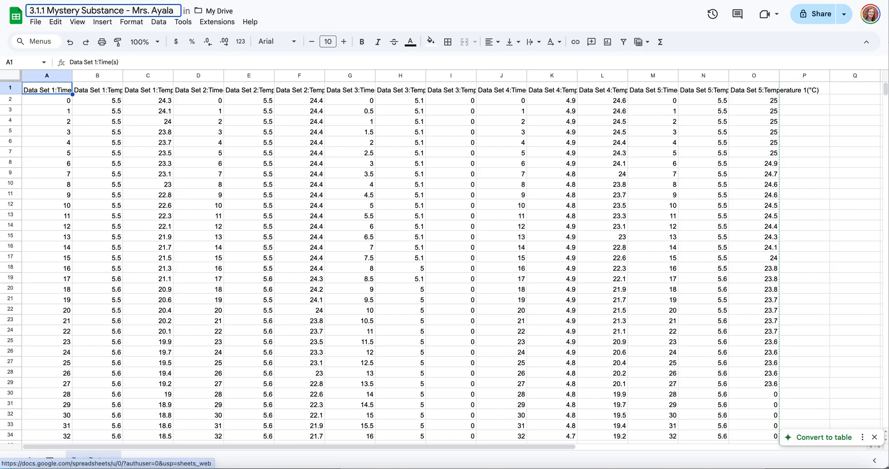
click(290, 25)
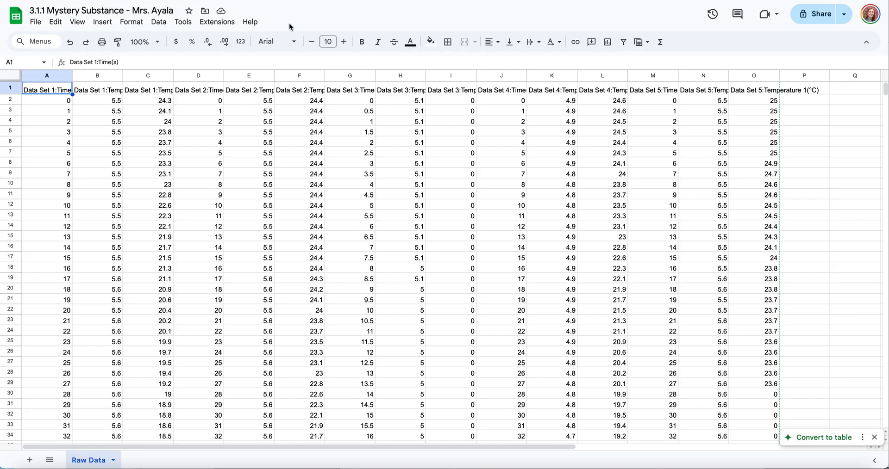
- Scroll through the raw data columns to examine the recorded trials
key(ctrl+shift+Tab)
scroll(284, 180, down, 3)
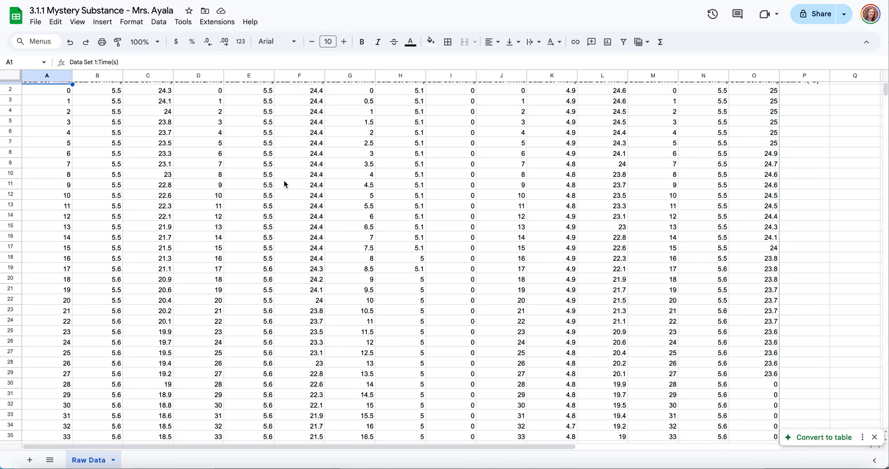
scroll(285, 200, down, 13)
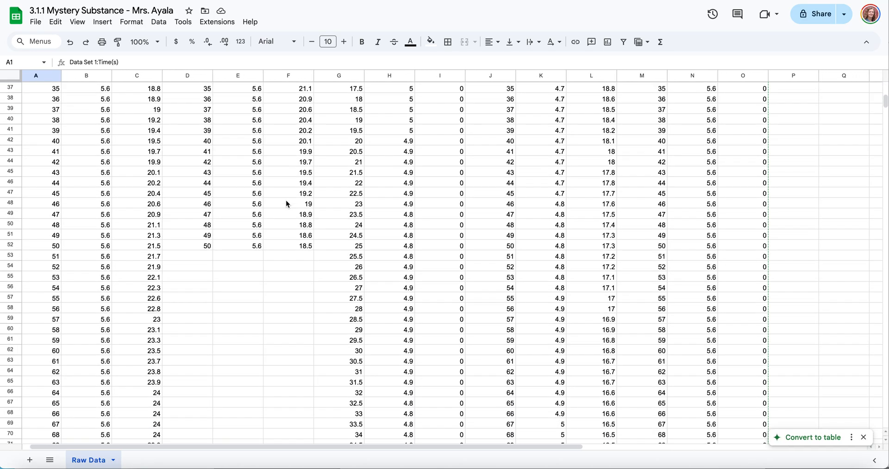
scroll(286, 202, down, 10)
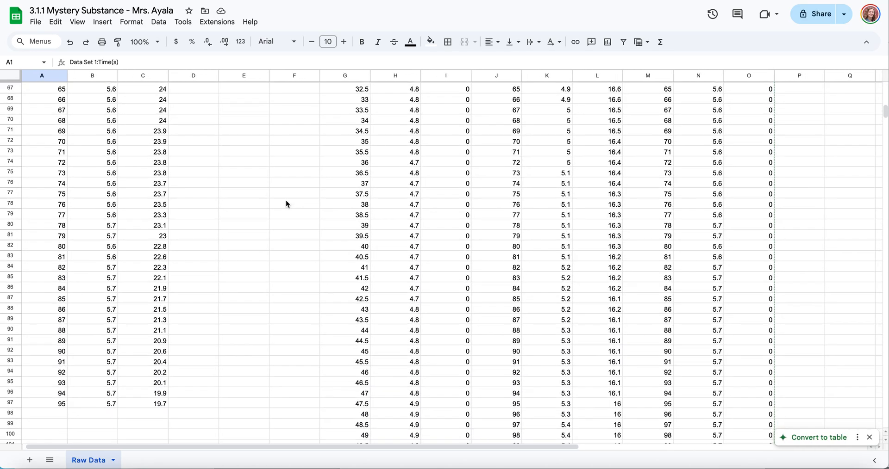
scroll(285, 201, down, 15)
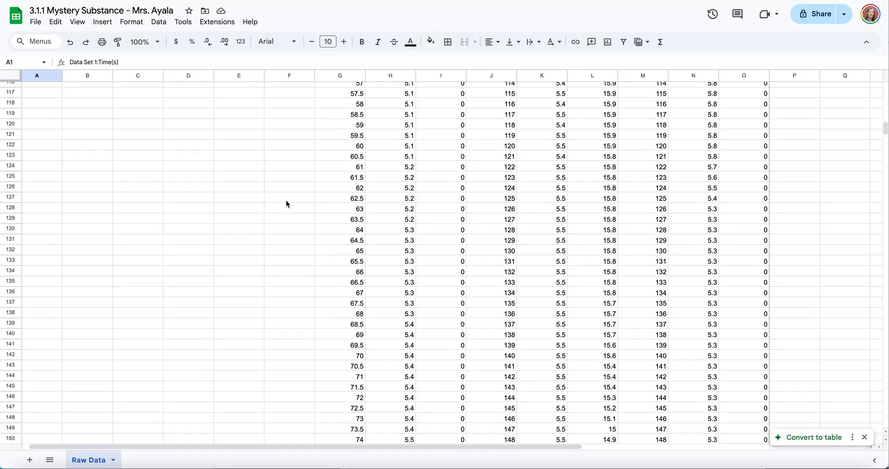
- Examine the remaining rows of the raw data and the Data Set 5 column headers
scroll(286, 203, down, 12)
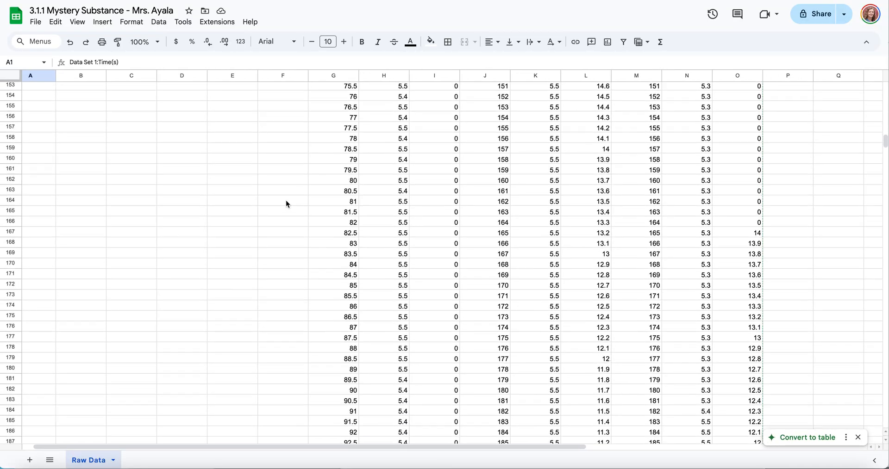
scroll(285, 204, down, 20)
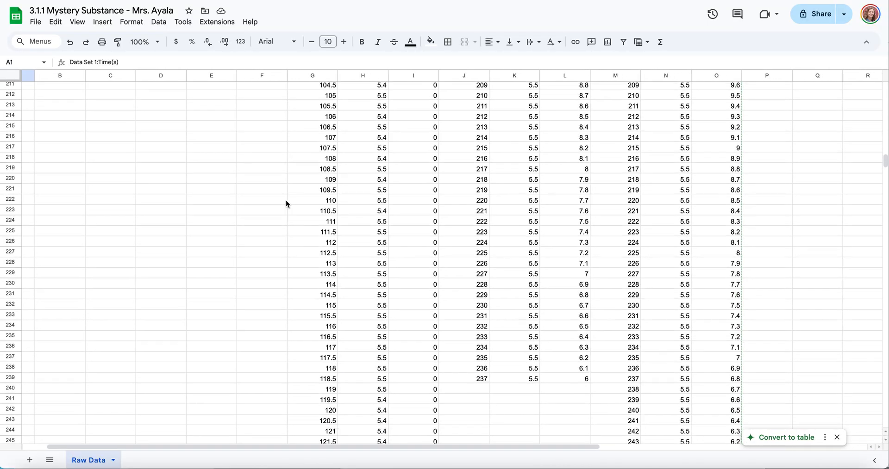
scroll(286, 204, down, 16)
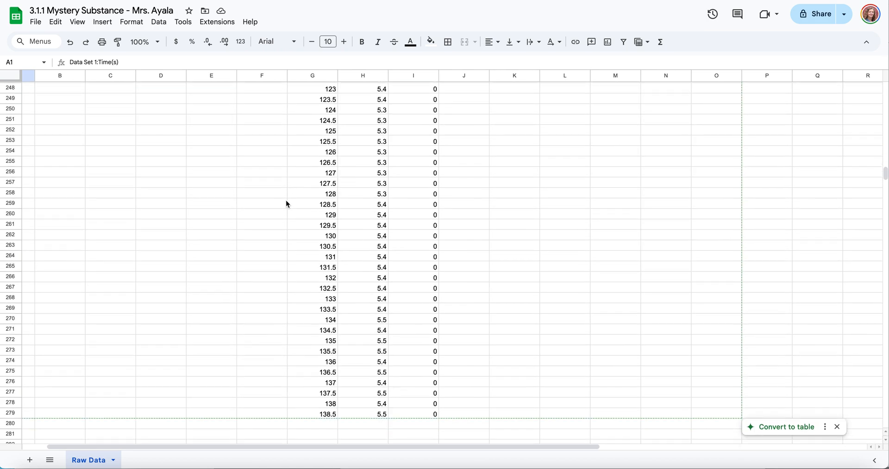
scroll(286, 203, down, 1)
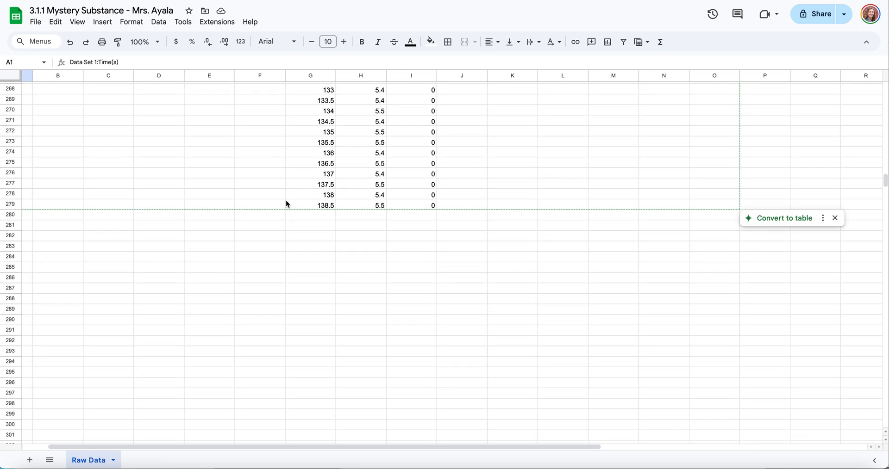
scroll(285, 204, up, 20)
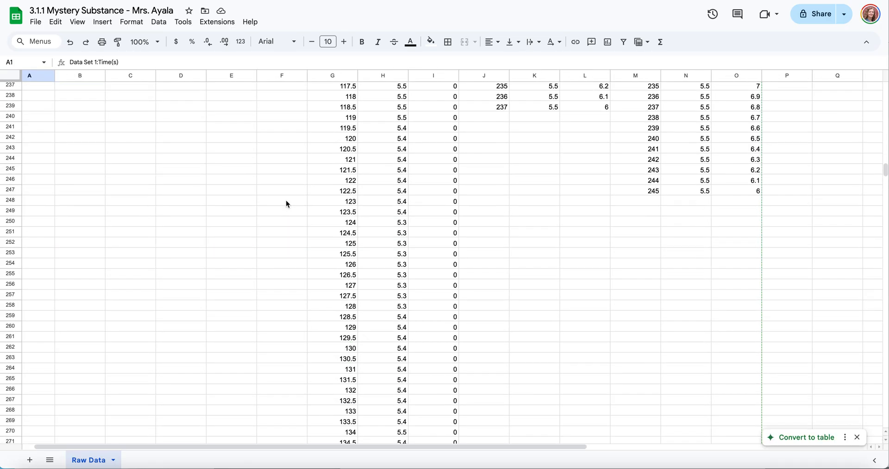
scroll(286, 204, up, 20)
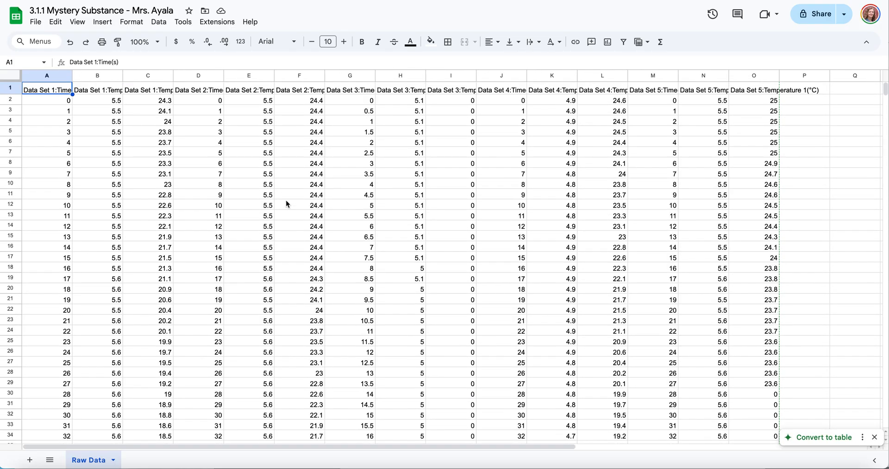
scroll(619, 144, right, 4)
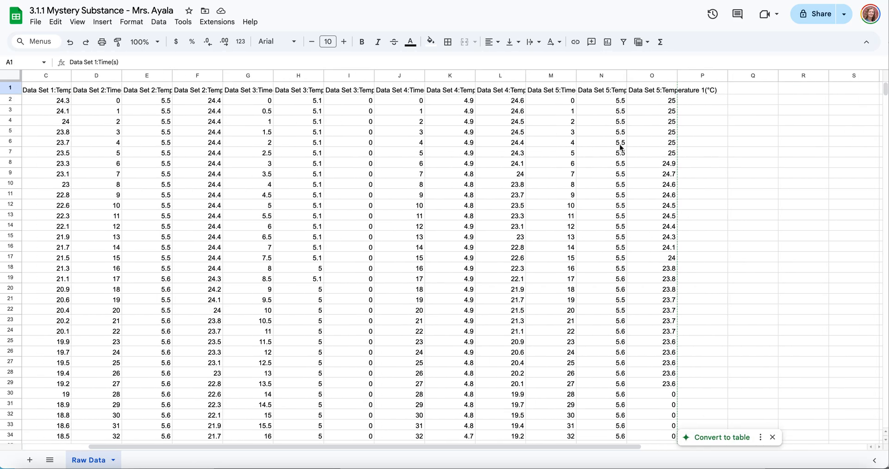
scroll(619, 147, right, 1)
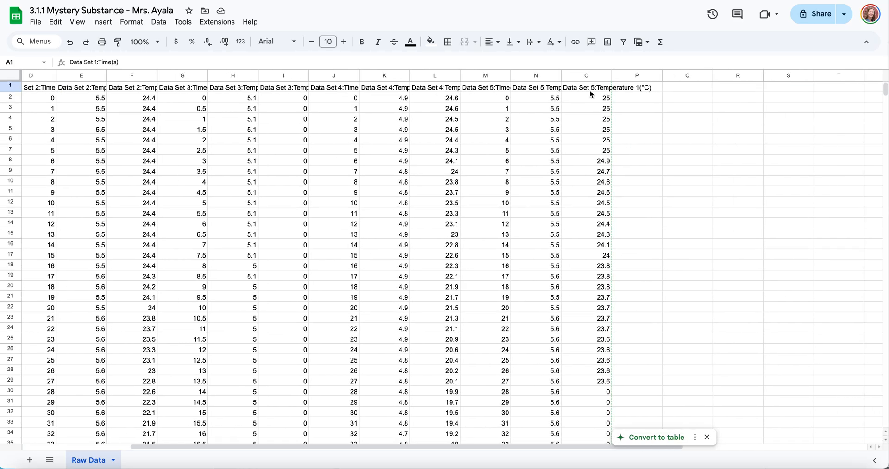
drag(589, 88, 482, 90)
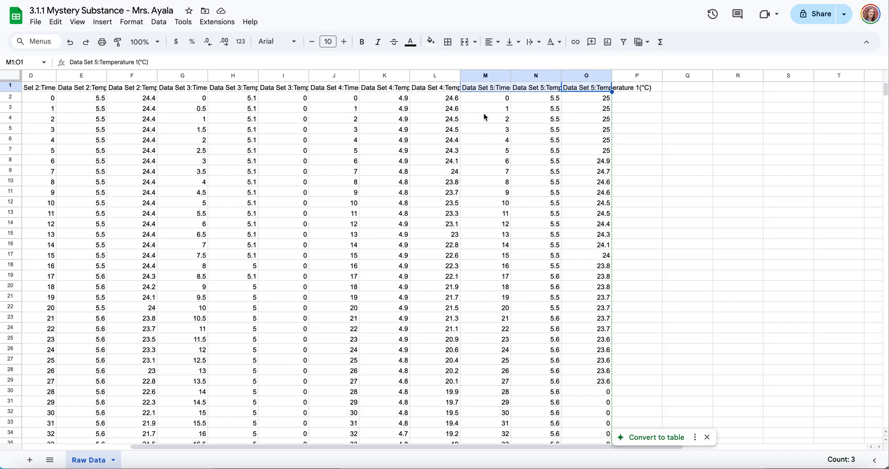
scroll(483, 113, left, 5)
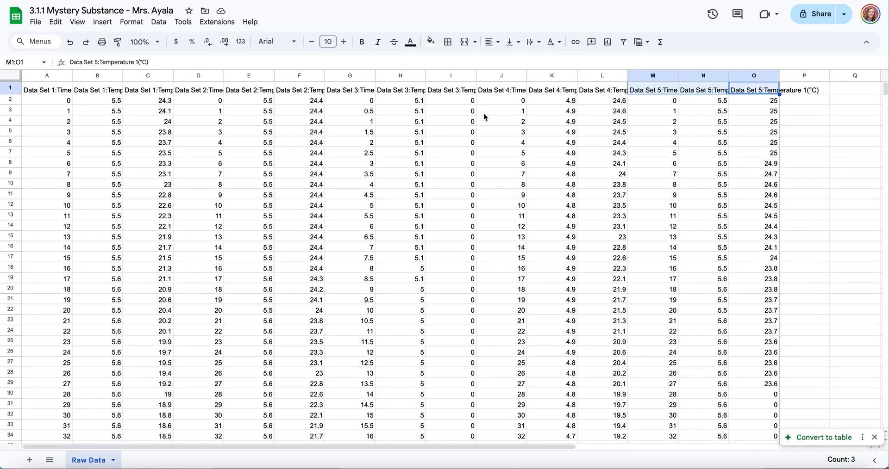
click(484, 115)
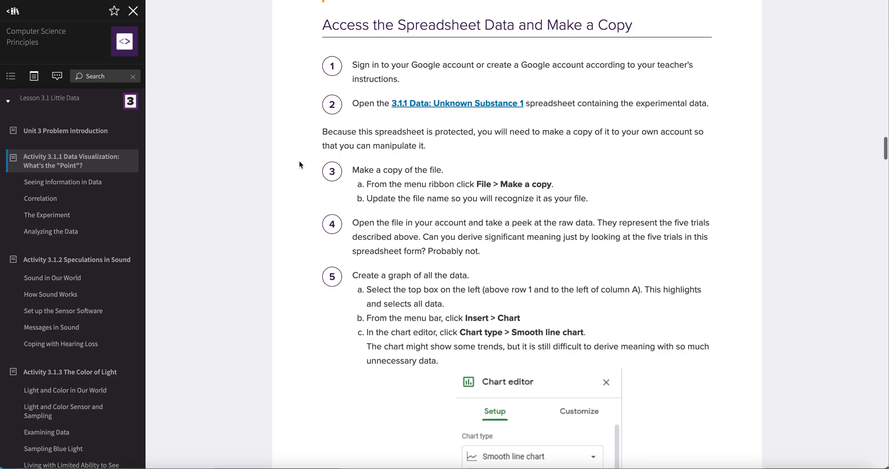
- Read the activity's step 5 instructions for graphing all the data as a smooth line chart
scroll(299, 162, down, 1)
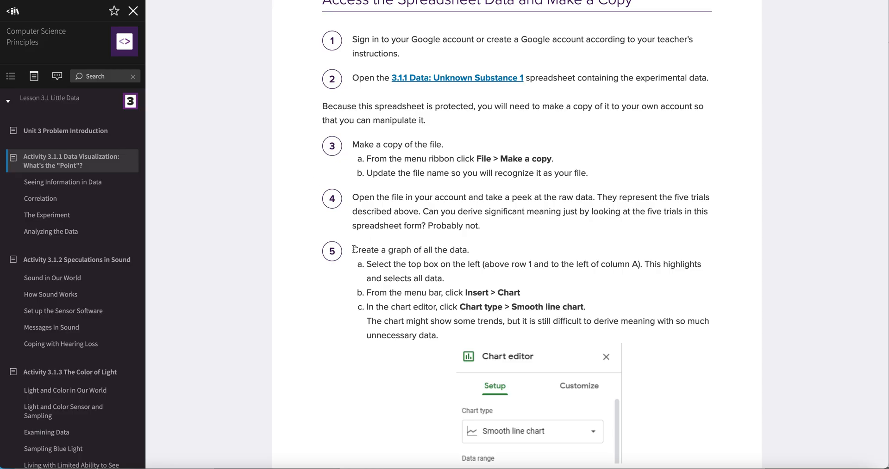
scroll(354, 250, down, 4)
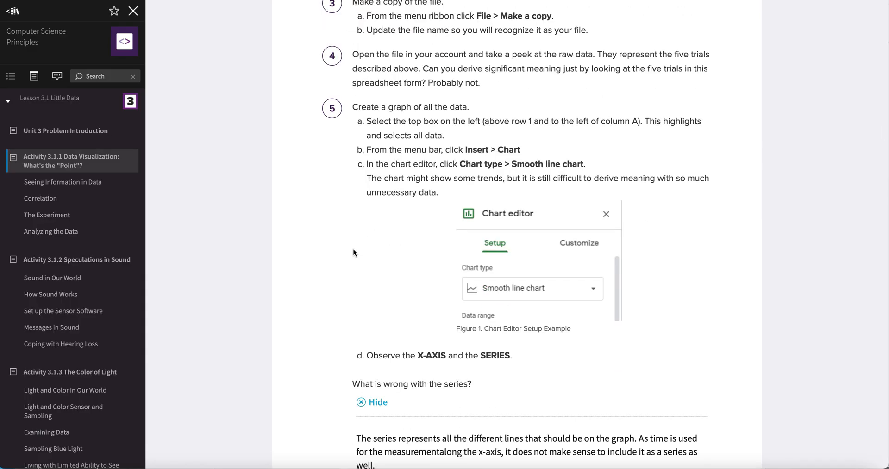
scroll(354, 252, down, 1)
scroll(354, 253, down, 2)
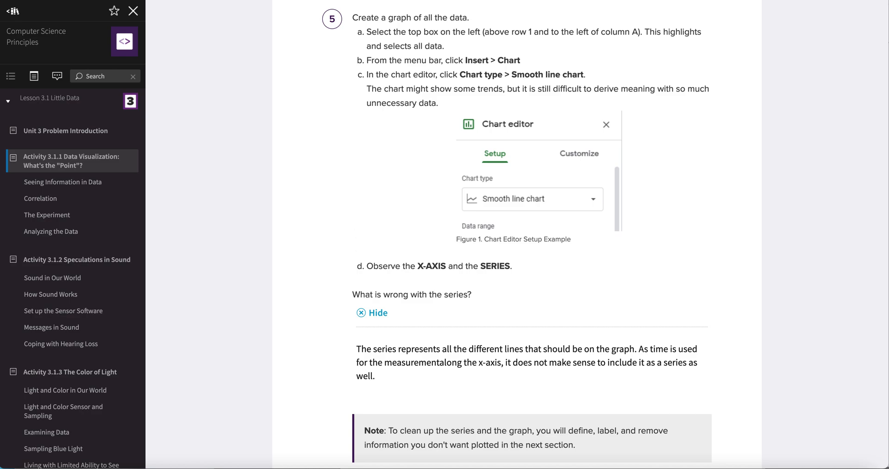
click(490, 0)
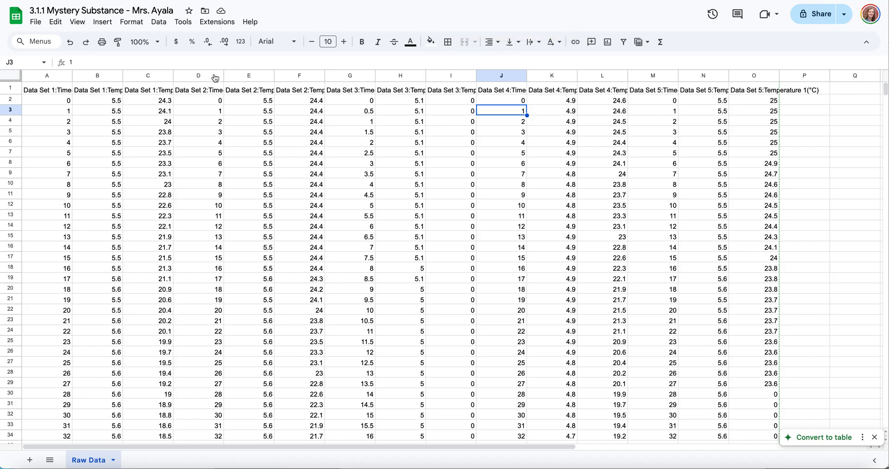
- Select the whole sheet and insert a chart of all the data, set to a smooth line chart
click(10, 77)
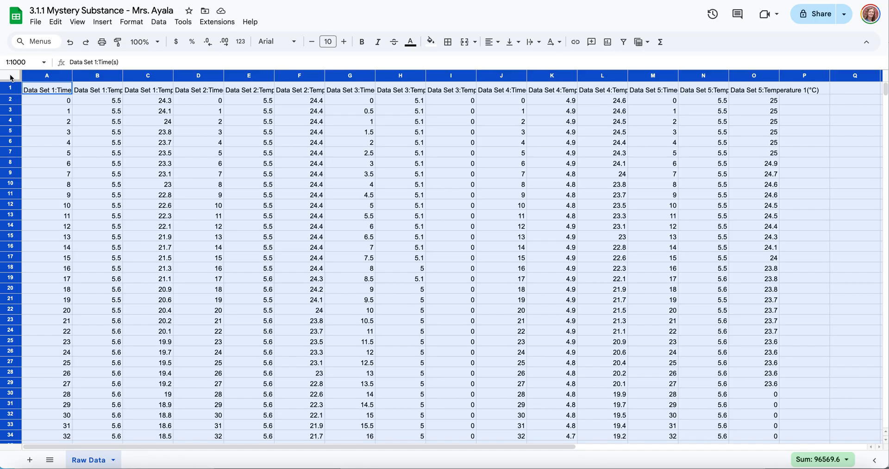
click(102, 22)
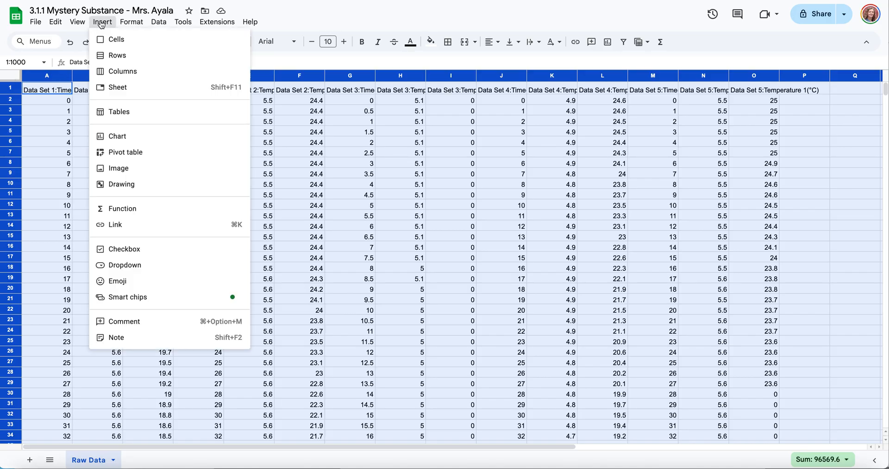
click(130, 136)
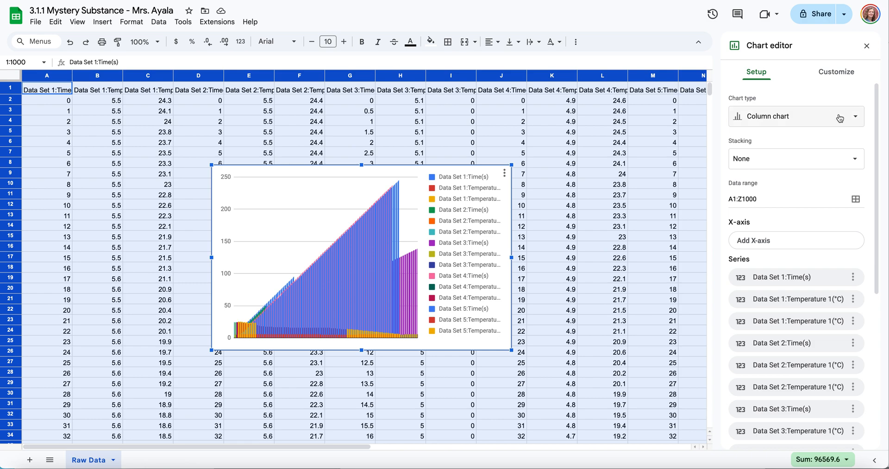
click(854, 119)
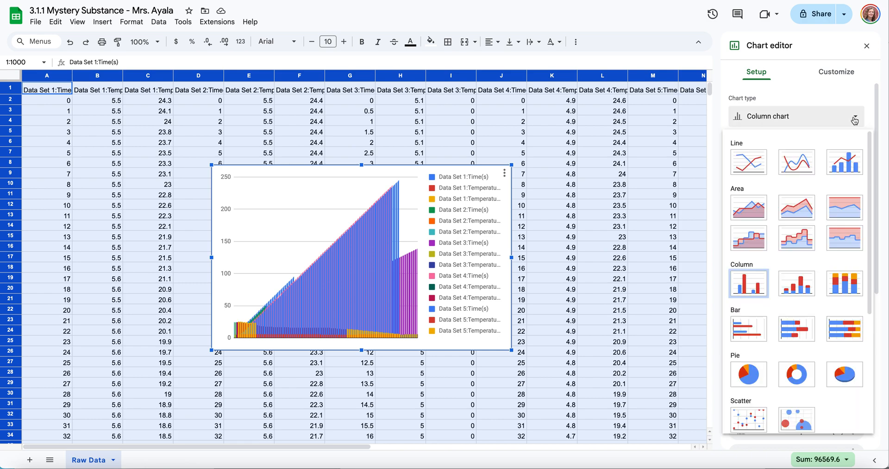
click(796, 163)
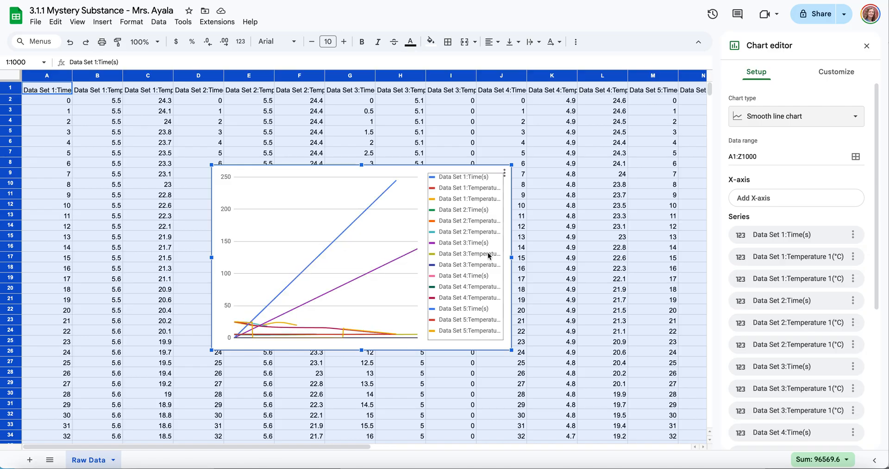
click(435, 270)
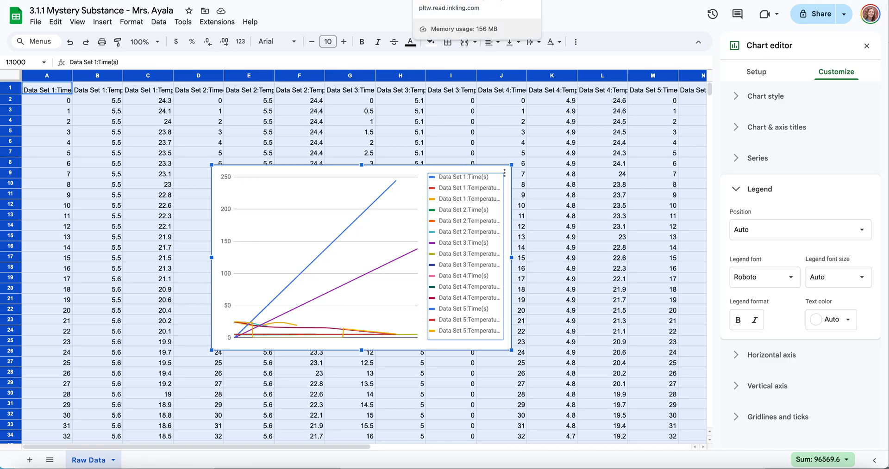
- Read the activity's question about the chart series and the instruction to delete the chart
click(447, 1)
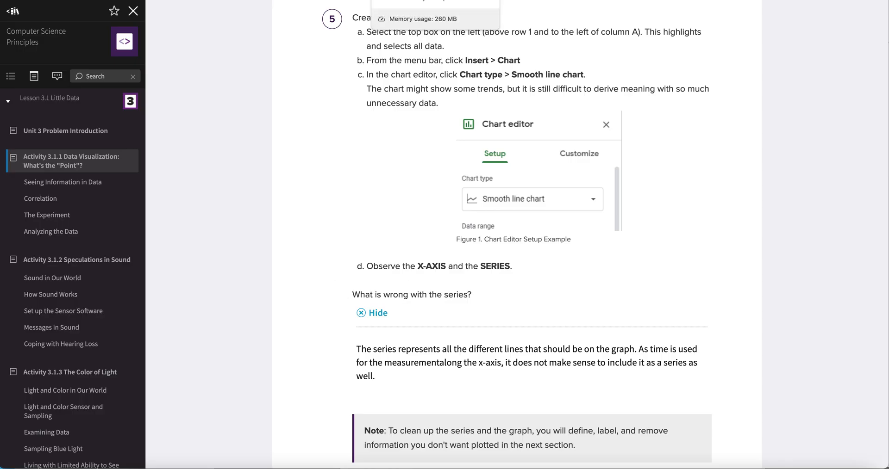
key(ctrl+Tab)
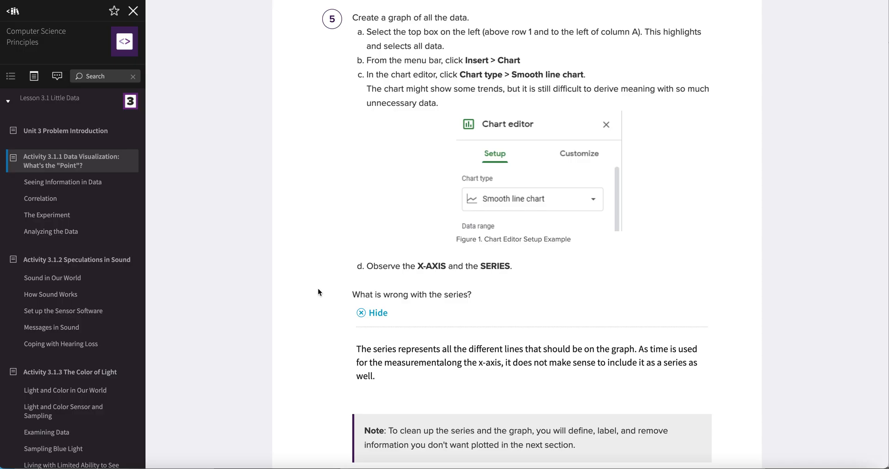
scroll(354, 281, down, 3)
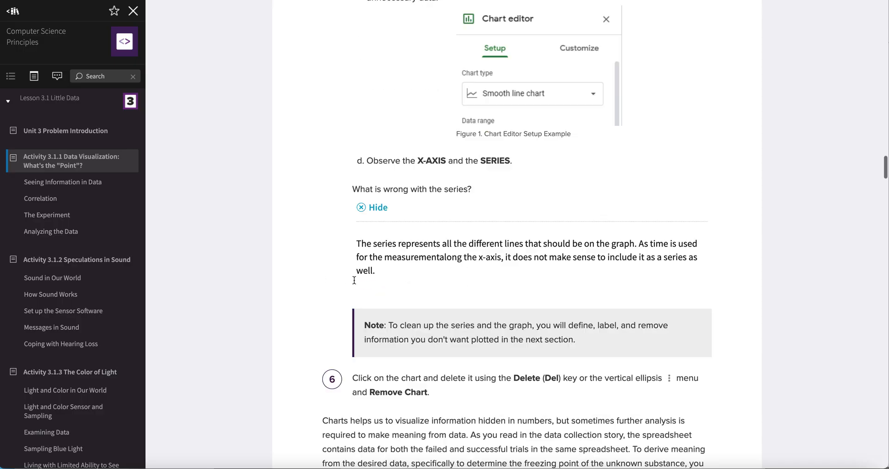
scroll(354, 280, down, 3)
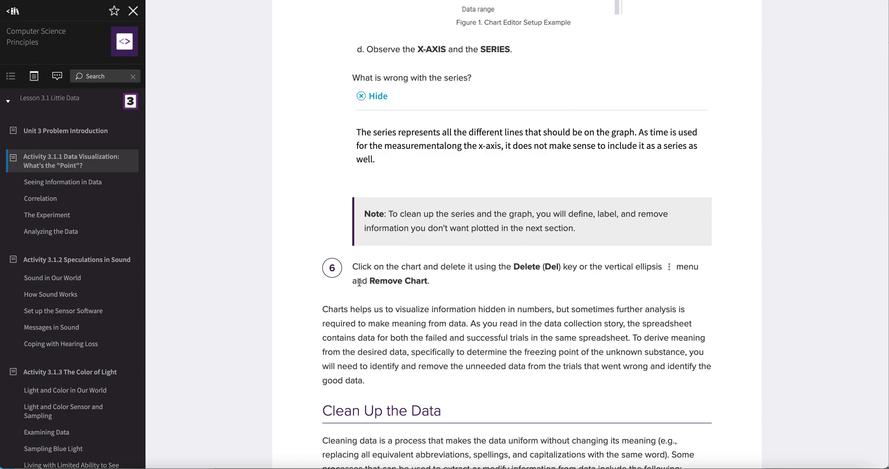
scroll(436, 285, down, 1)
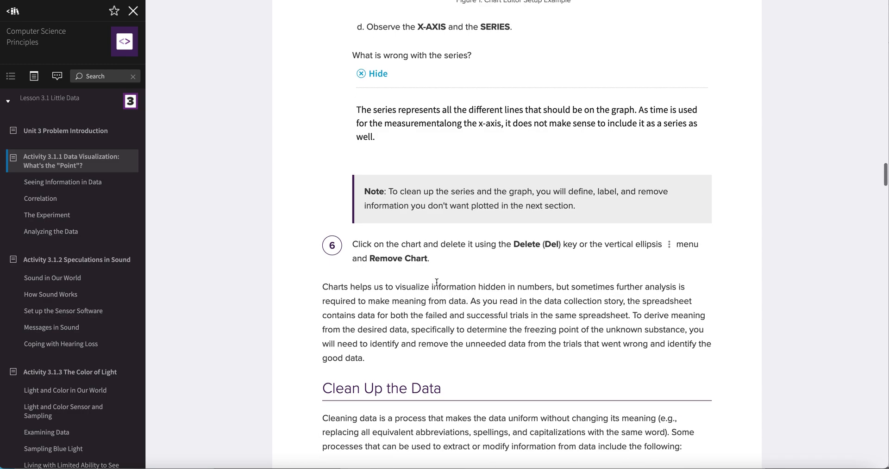
scroll(436, 282, down, 4)
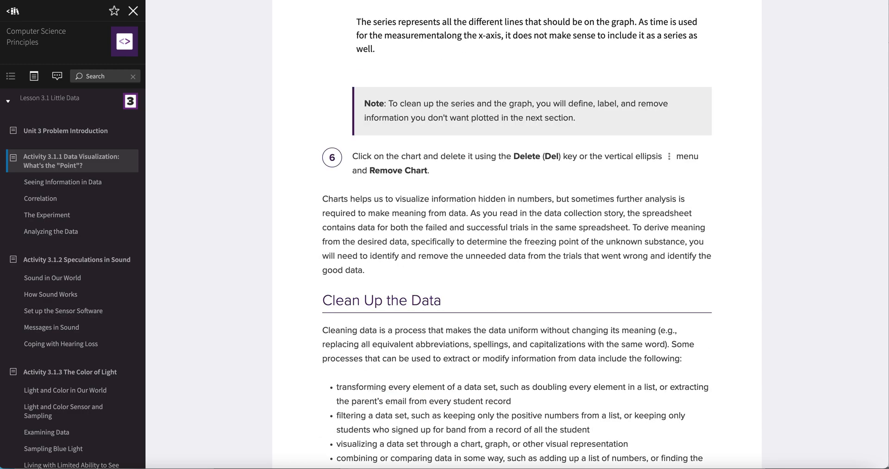
- Delete the chart from the sheet
click(505, 0)
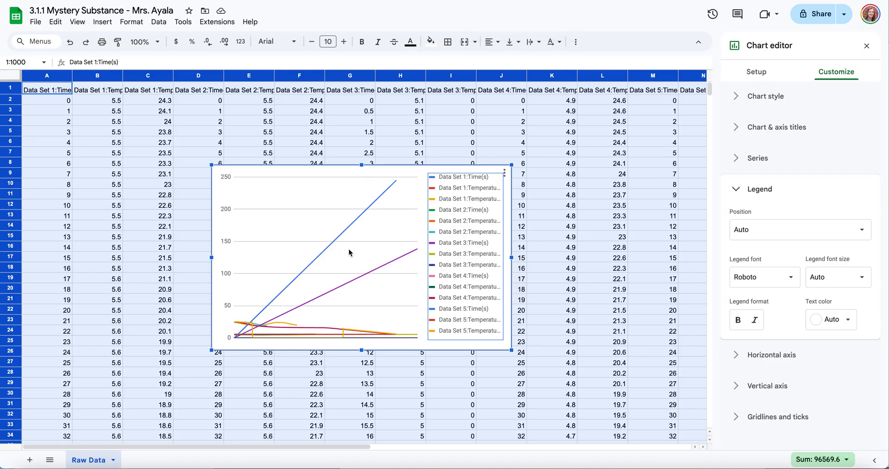
click(504, 174)
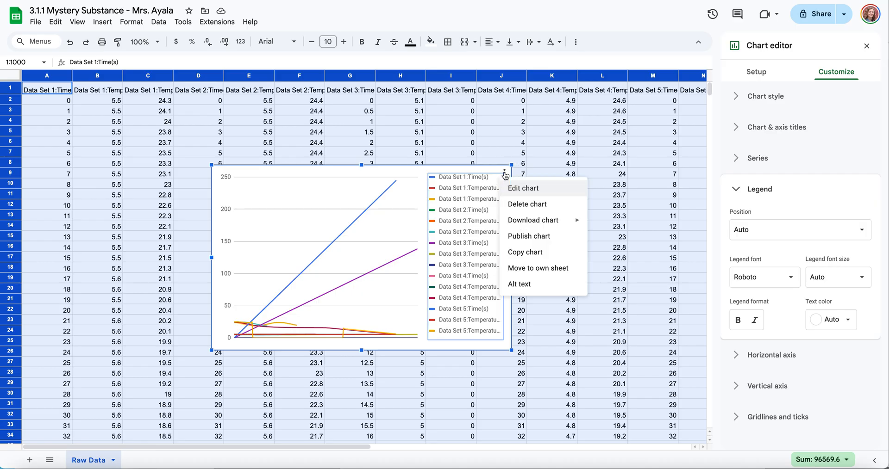
click(535, 208)
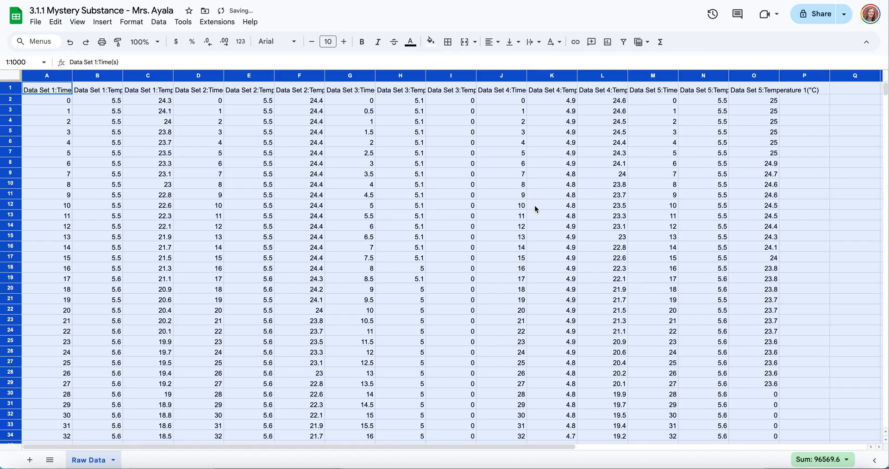
- Select all the data again and insert a new chart with the smooth line chart type
click(794, 124)
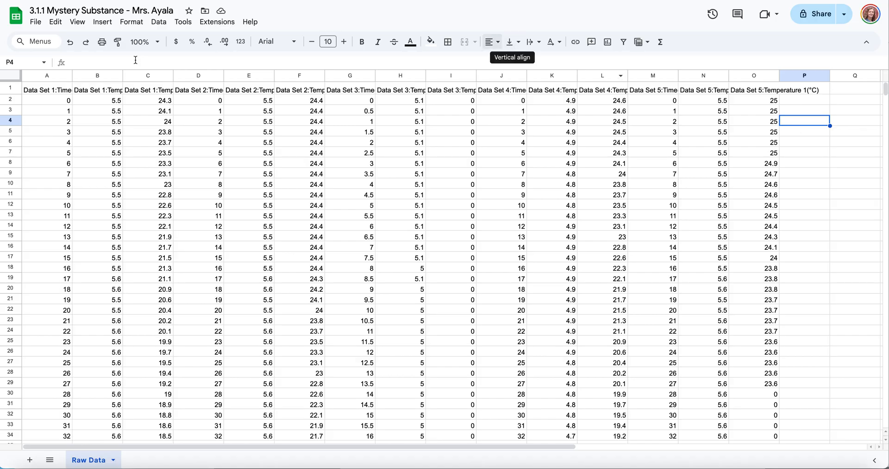
click(11, 79)
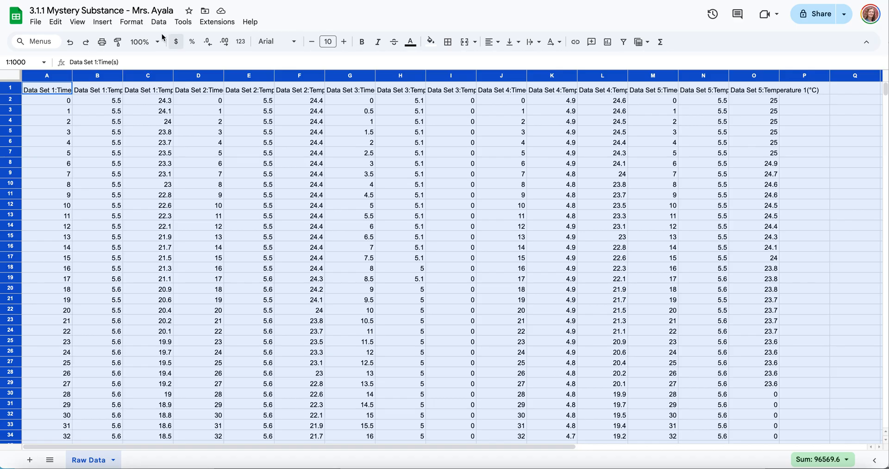
click(100, 23)
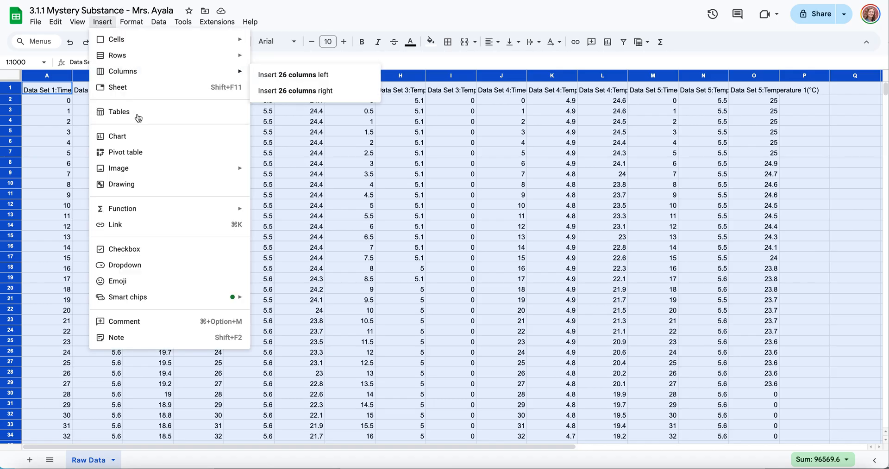
click(144, 135)
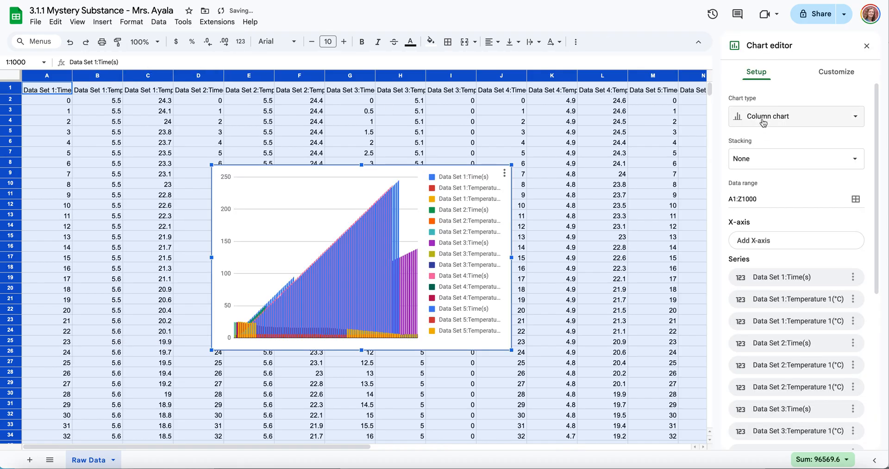
click(763, 122)
click(798, 170)
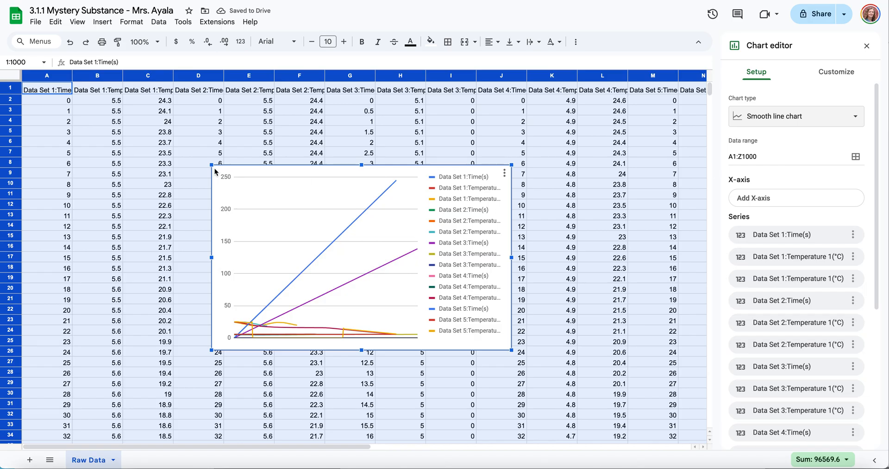
- Capture a screenshot of the chart and paste it into the 'All of the data (Step 5)' row of the assignment document's table
drag(214, 172, 510, 351)
key(ctrl+Tab)
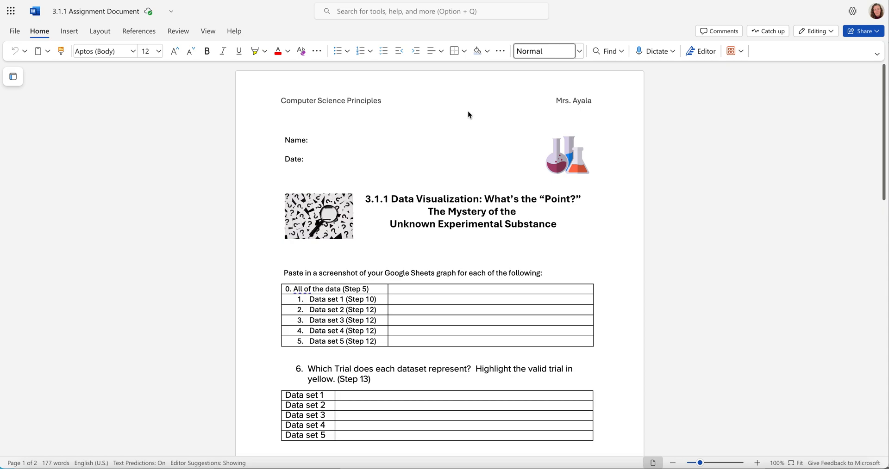
click(401, 290)
key(ctrl+v)
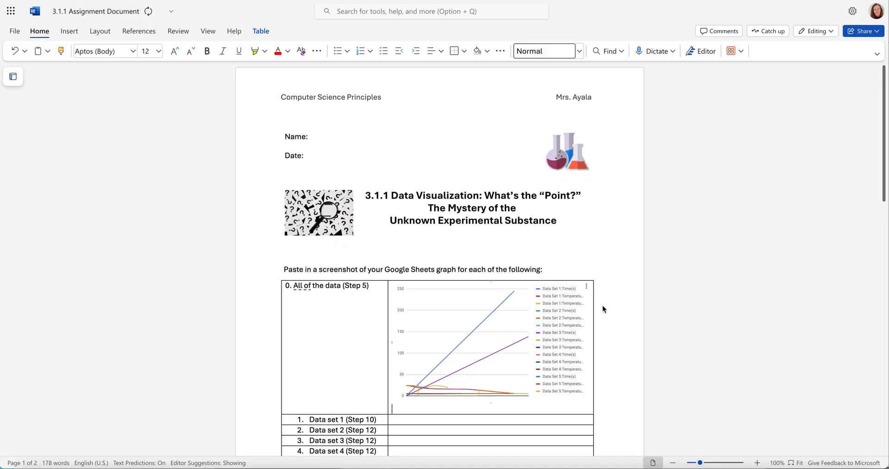
scroll(603, 309, down, 3)
scroll(603, 310, down, 1)
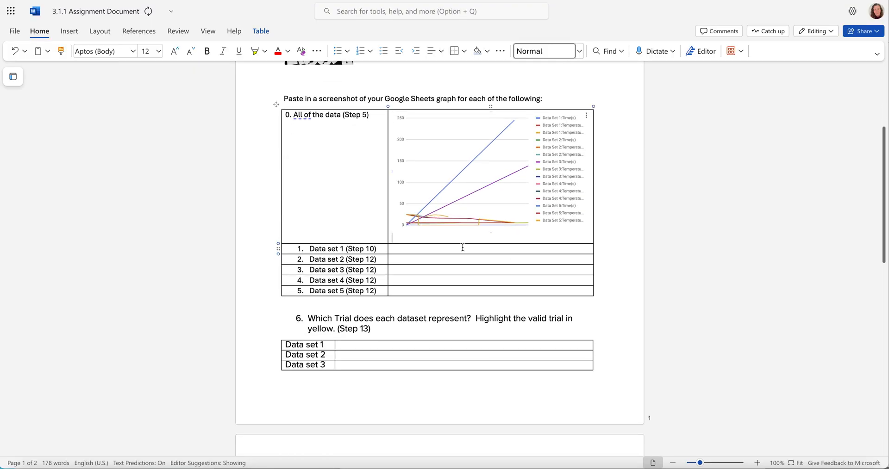
click(418, 250)
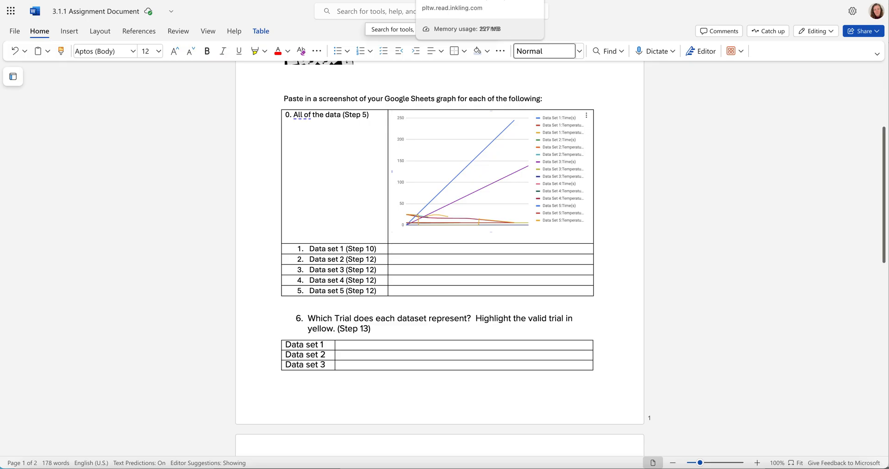
- Return to the spreadsheet and delete the chart
click(475, 0)
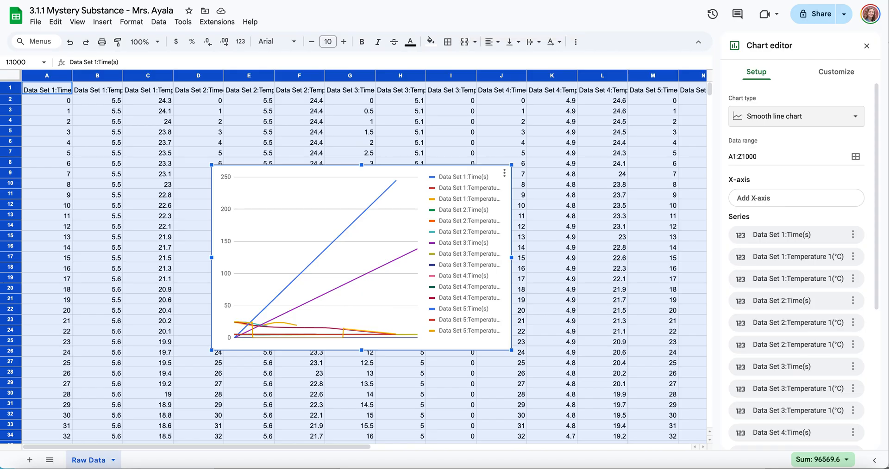
click(504, 175)
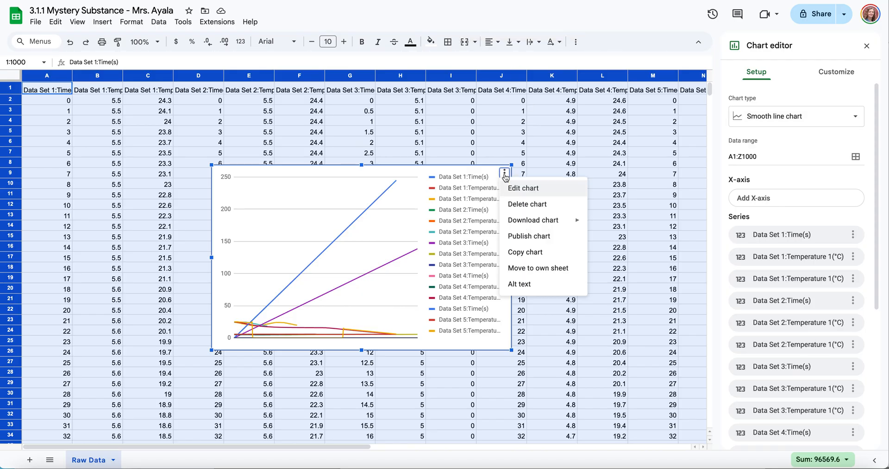
click(519, 205)
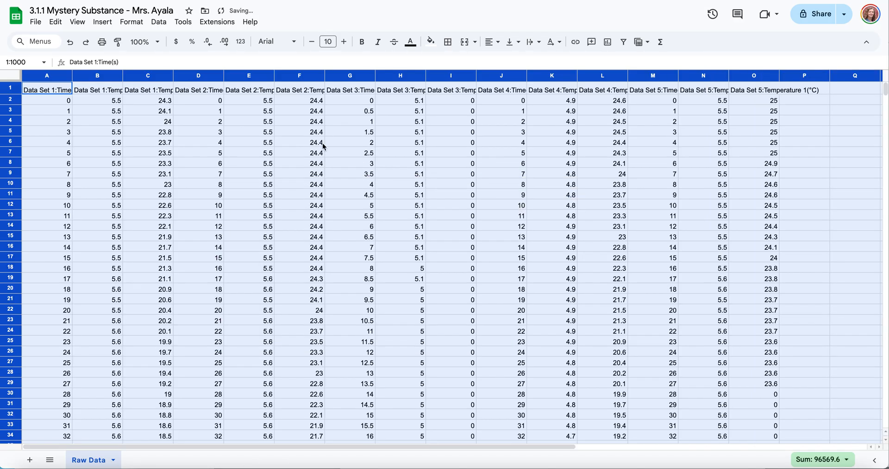